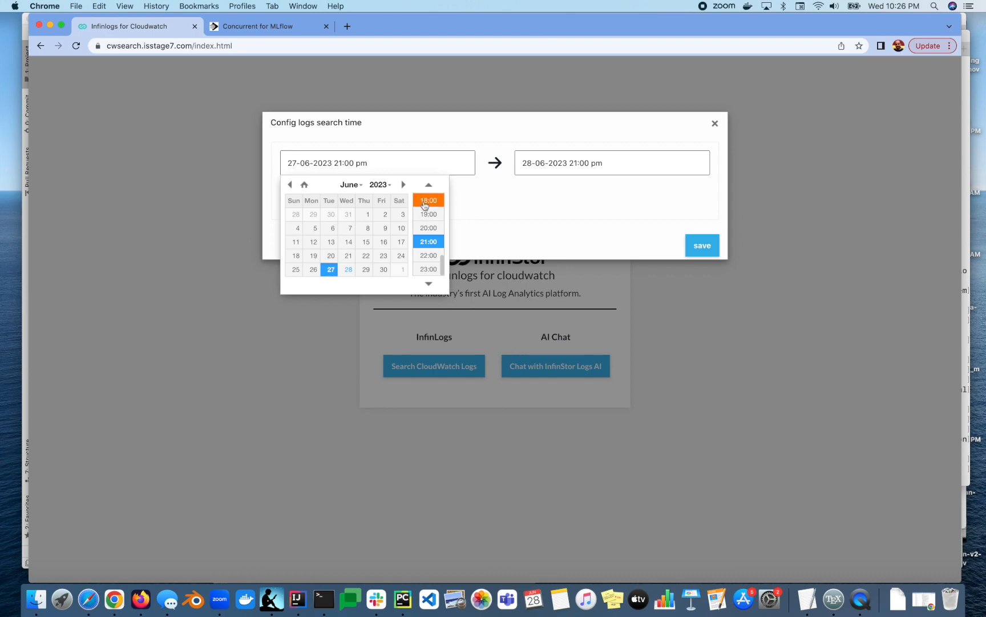
Set the log search start to 05:00 on 27-06-2023 and the end to 05:00 on 28-06-2023.
scroll(433, 208, "up", 5)
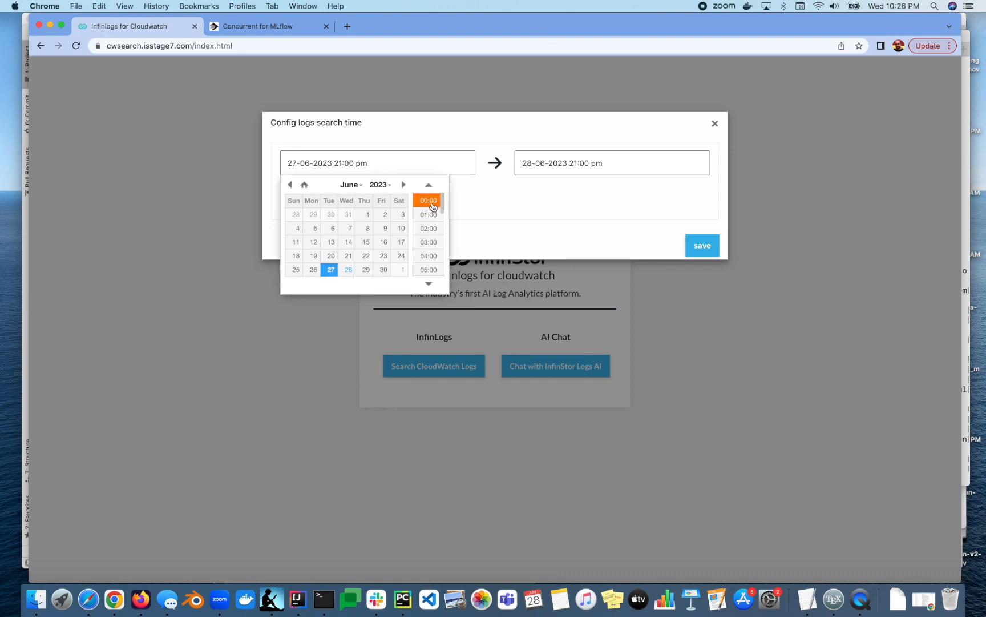
left_click(431, 271)
left_click(552, 170)
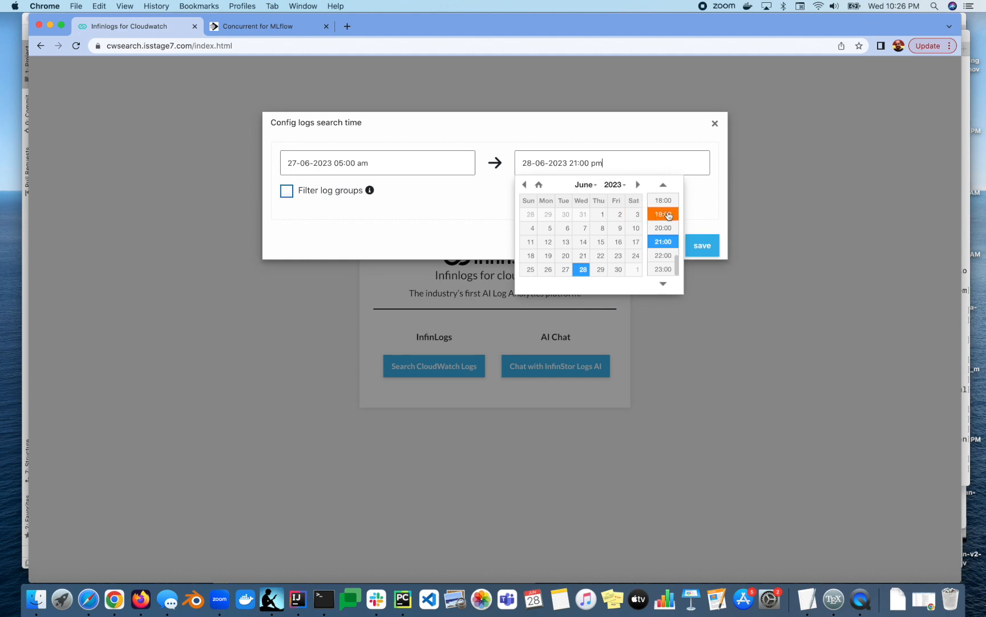
scroll(668, 215, "up", 5)
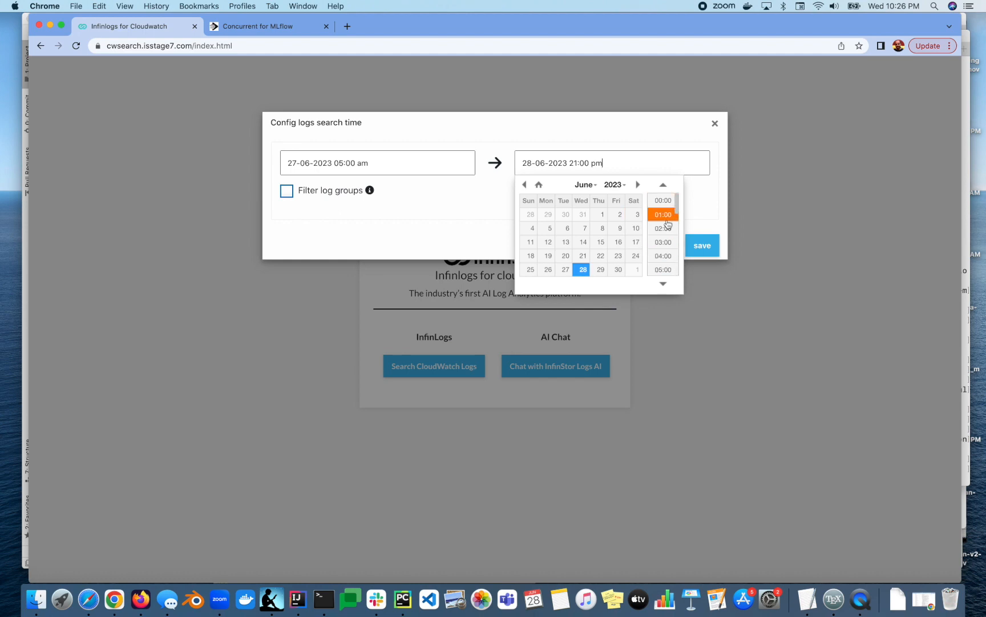
left_click(663, 269)
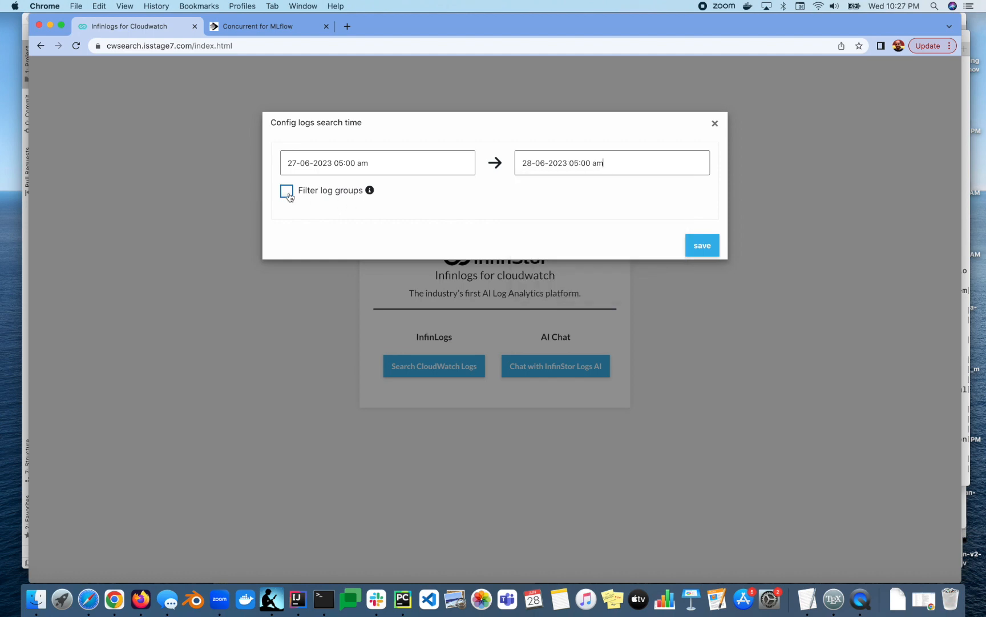
Filter log groups by tag serverlessrepo:applicationId with value MLflow-Service and save the settings.
left_click(287, 191)
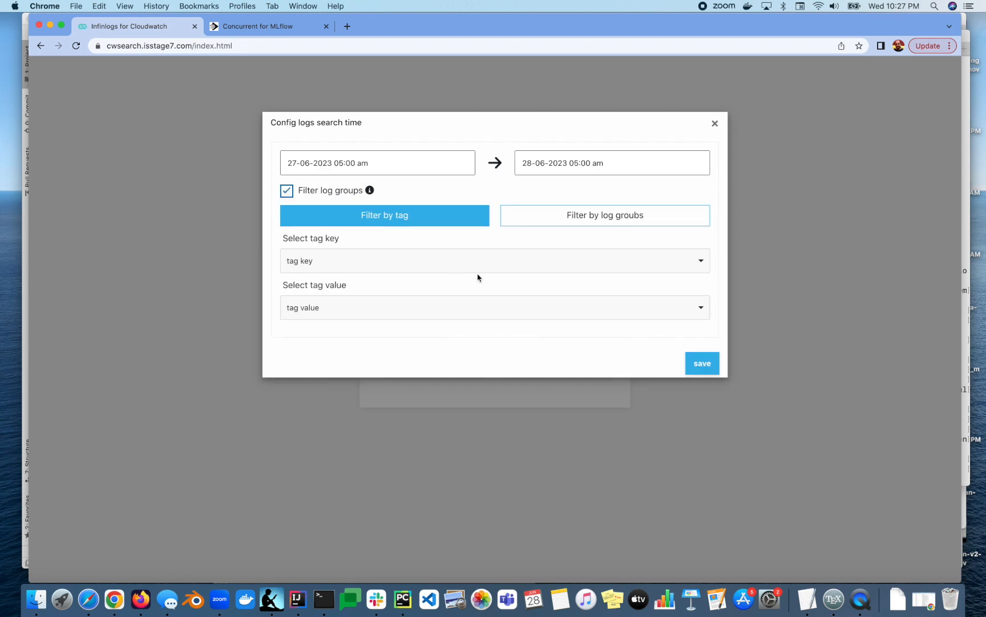
left_click(519, 261)
scroll(506, 424, "down", 3)
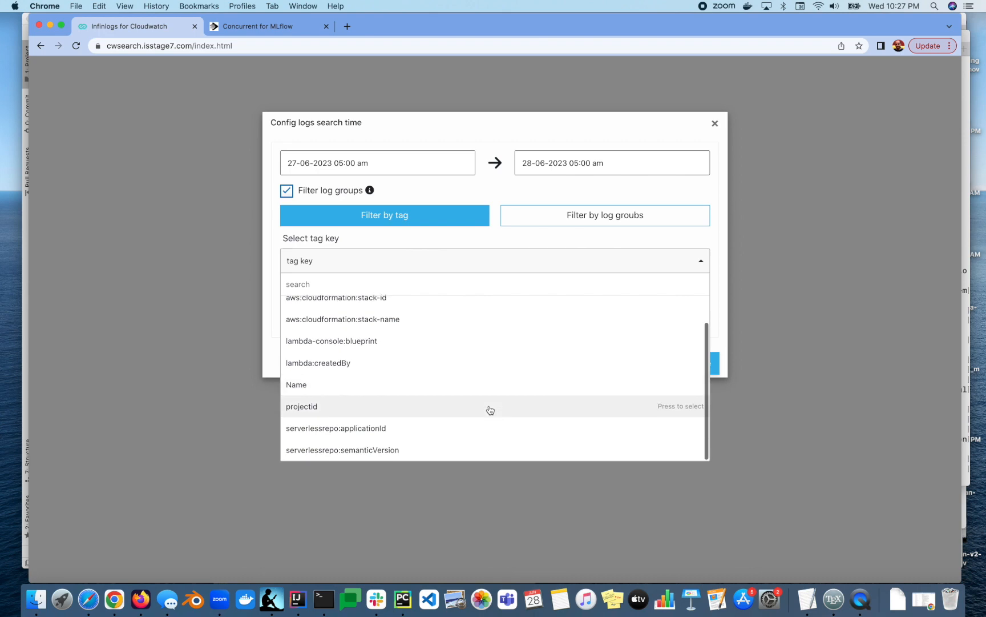
left_click(405, 429)
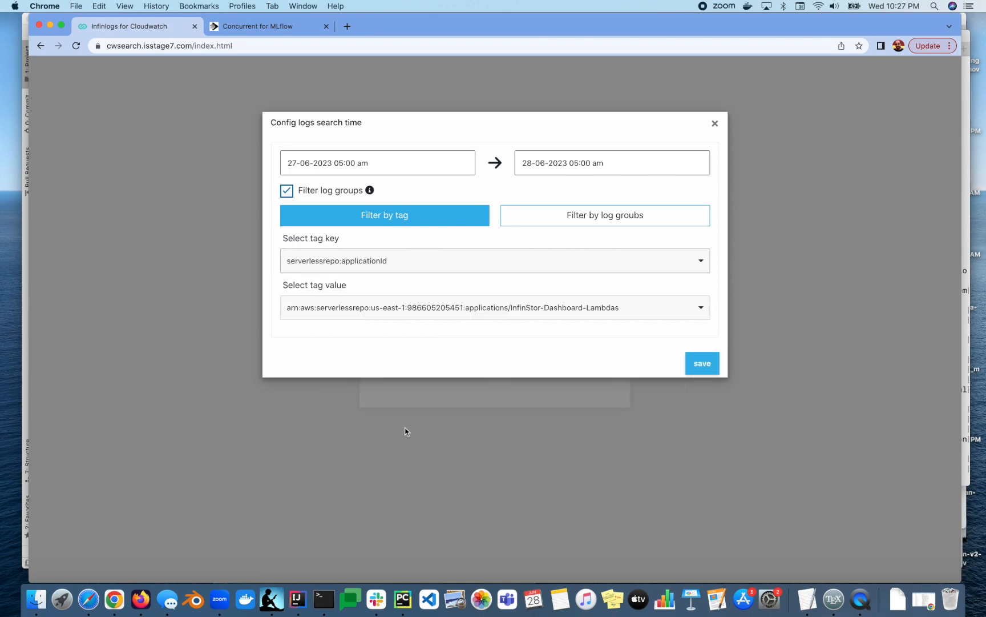
left_click(628, 307)
left_click(562, 375)
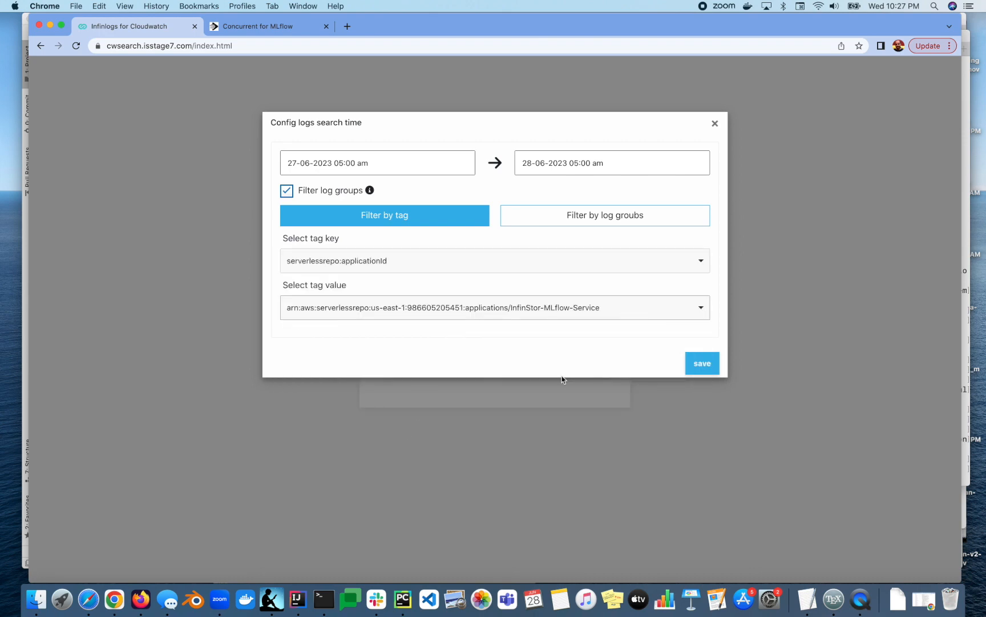
left_click(702, 366)
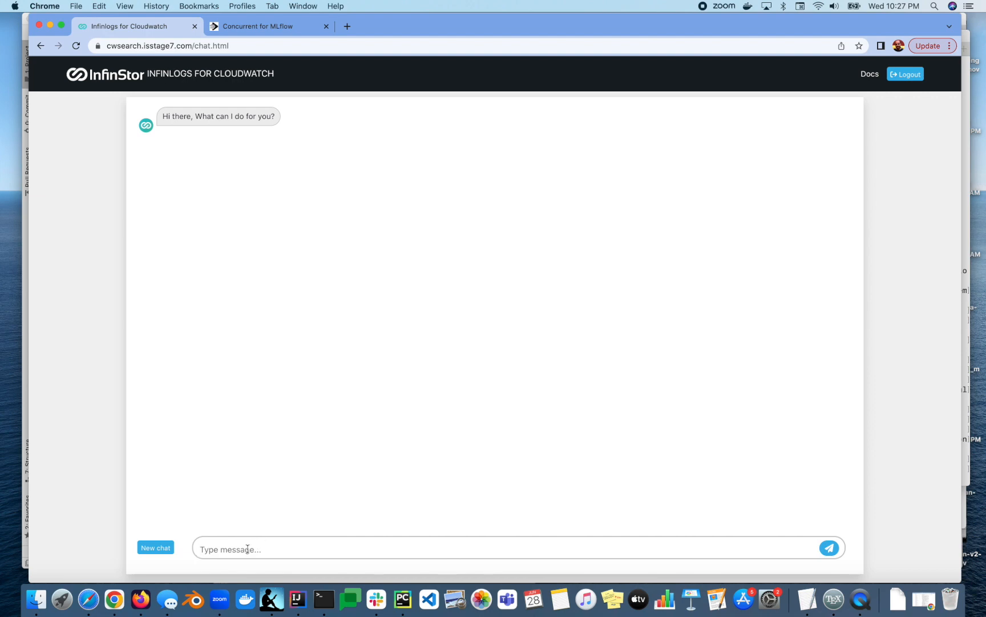
Ask the chat 'Who are the main users?', then begin asking about one listed user's activities.
left_click(247, 548)
type("Who are the main users?")
key("Return")
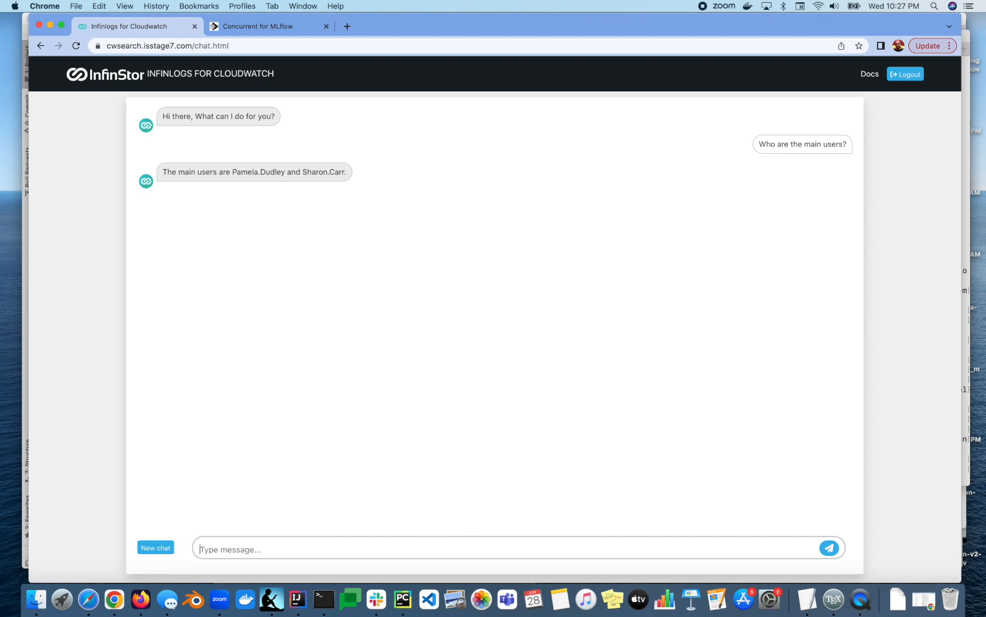
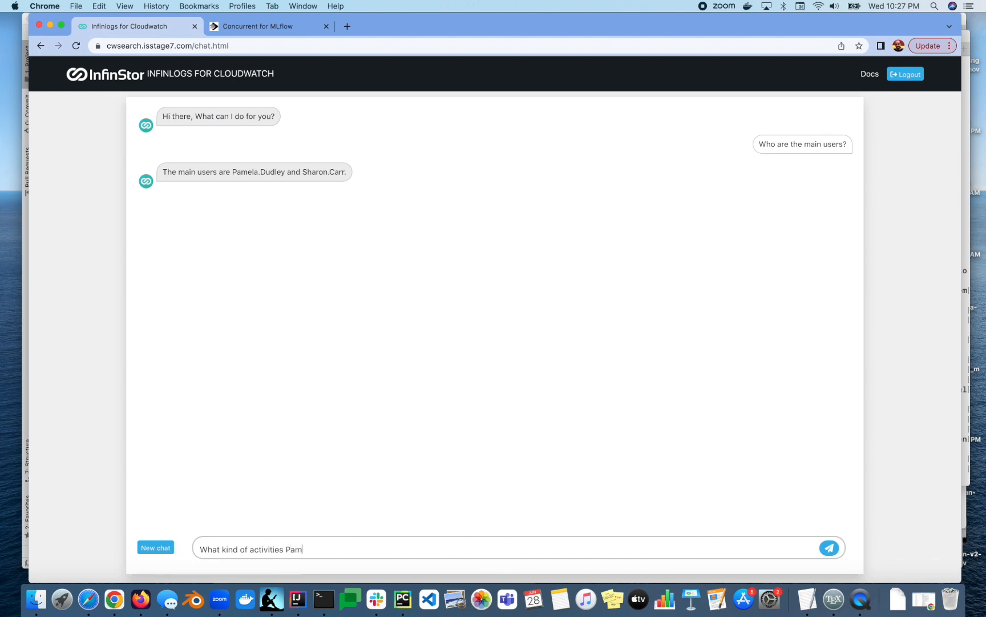
Send the question about what kind of activities the user is doing, then start the run-id question.
key("BackSpace")
key("BackSpace")
key("Return")
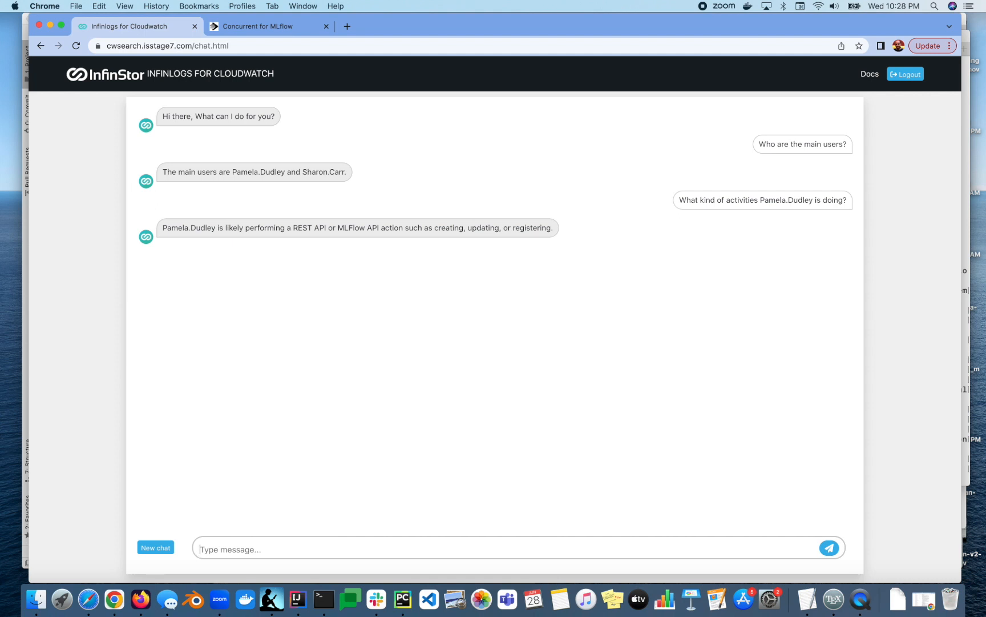
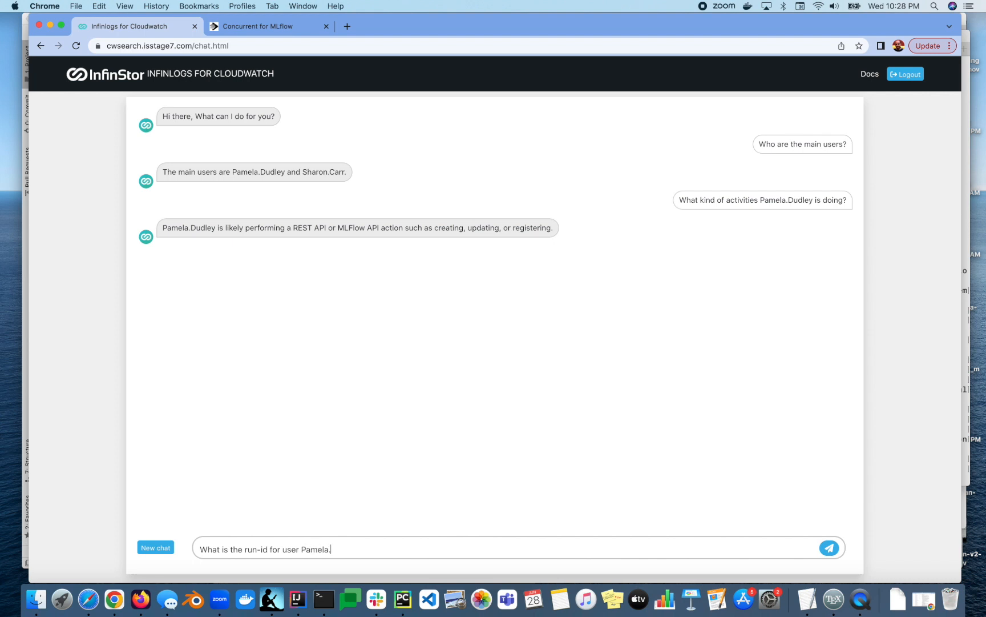
Ask 'What is the run-id for user …?' for that user, then start a cache-miss question.
key("Return")
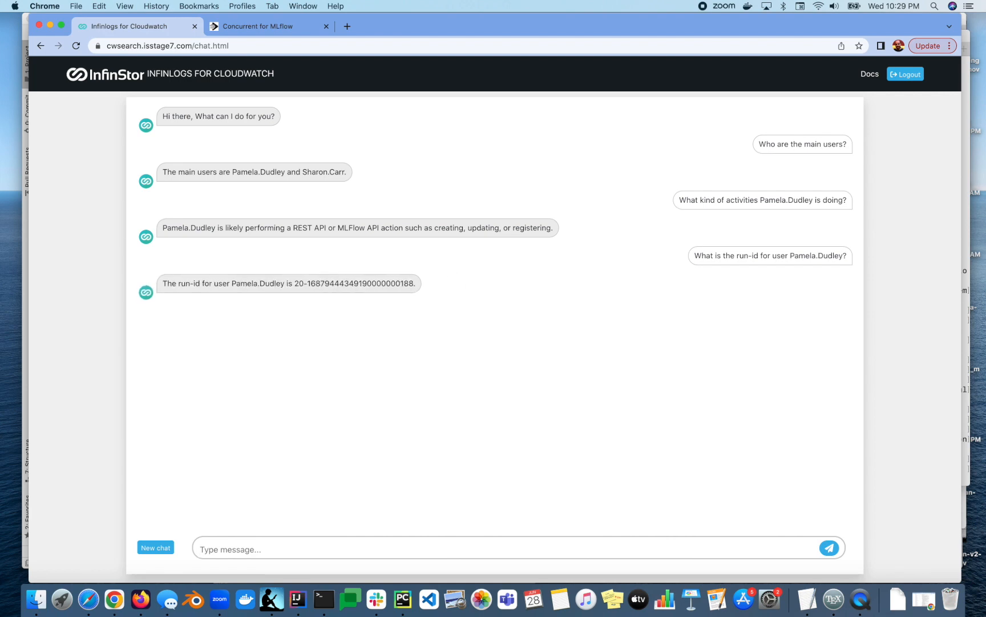
type("Is there a cache miss for reque")
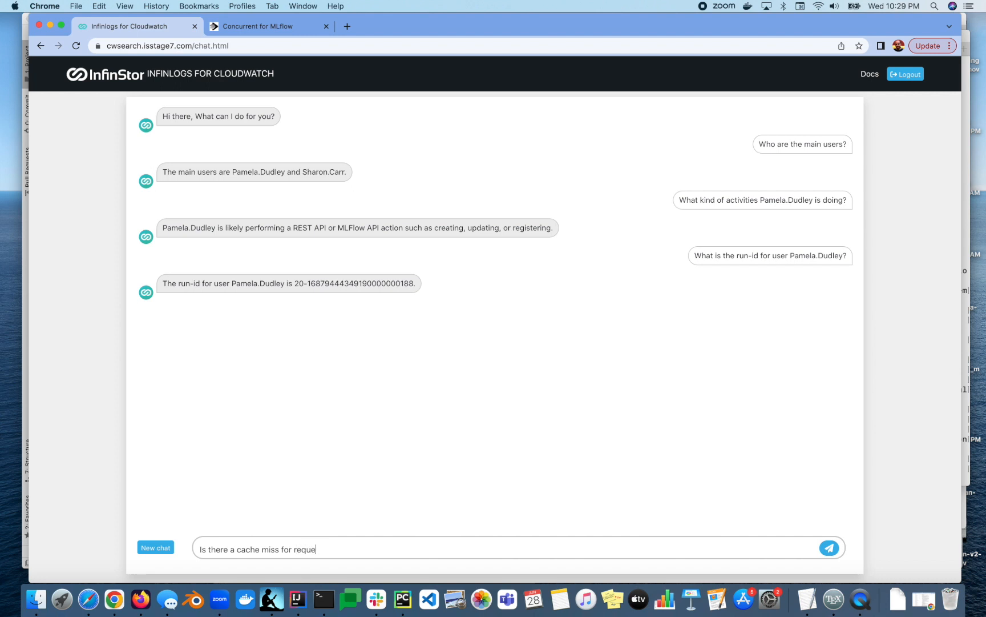
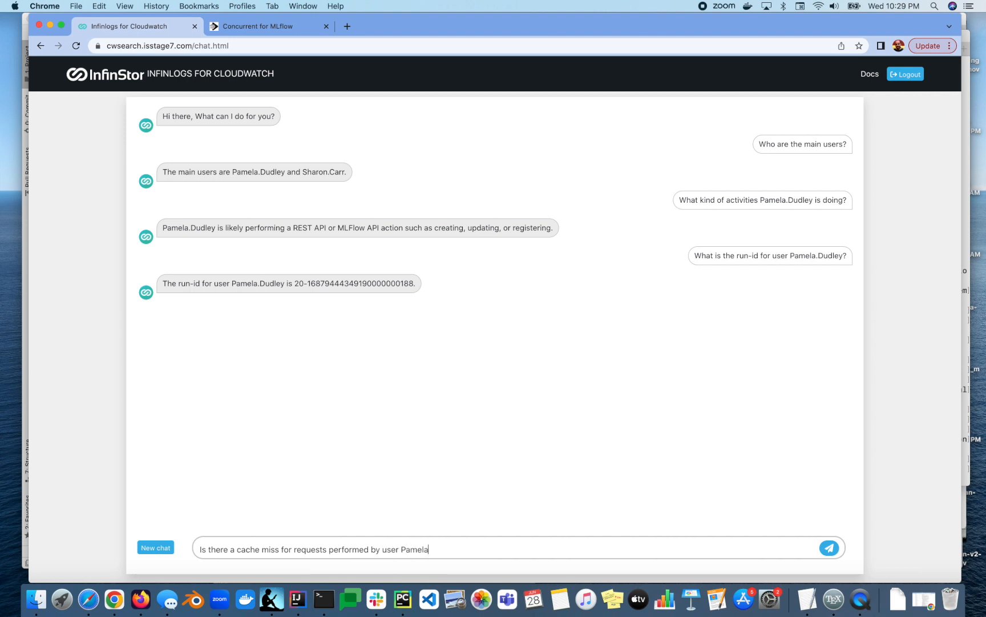
Ask whether there is a cache miss for requests performed by that user, then start an artifact question.
key("Return")
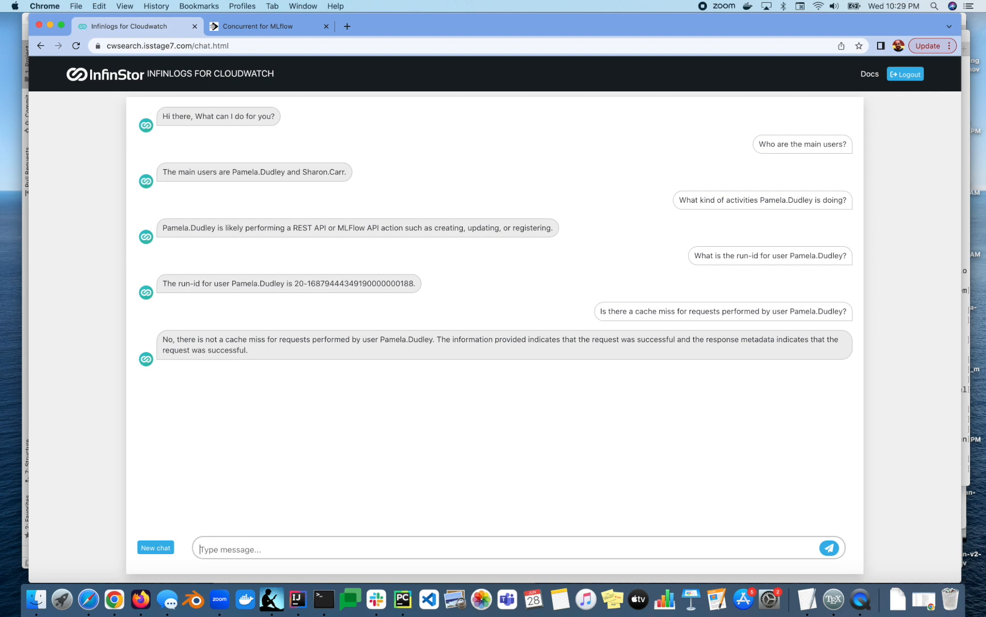
type("What is the artifc")
Ask 'What is the mlflow artifact location for user …?', adding 'mlflow' before 'artifact'.
key("BackSpace")
type("act location for")
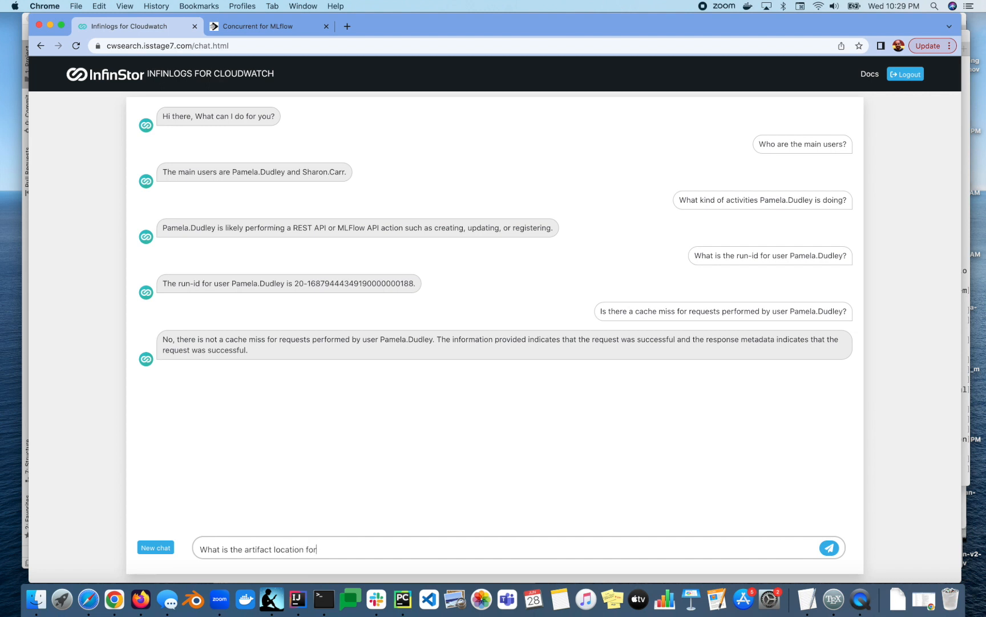
left_click(245, 549)
type("mlf")
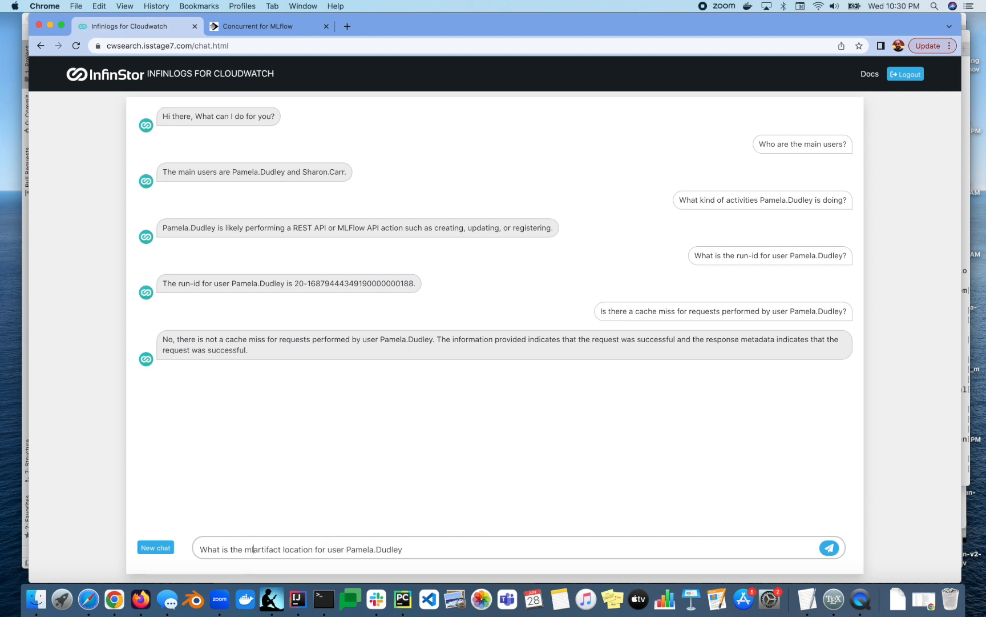
type("low")
key("cmd+Right")
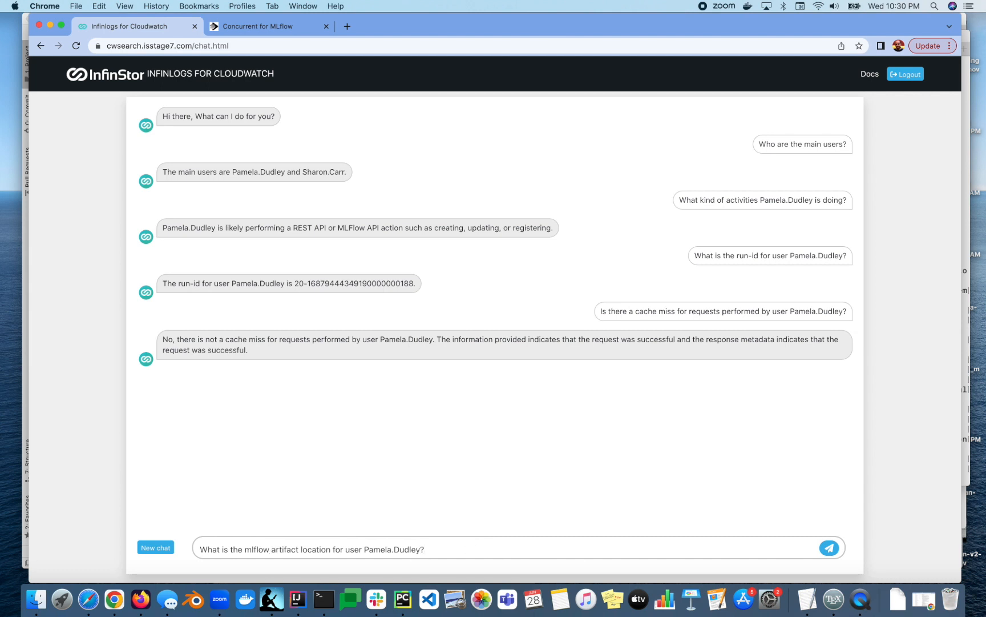
key("Return")
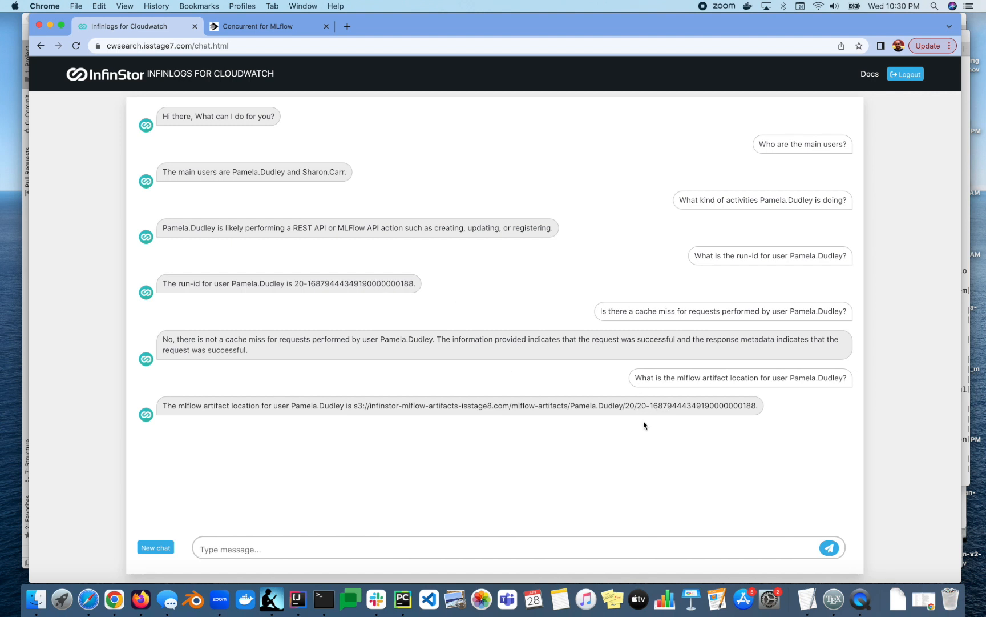
left_click(342, 543)
Ask the chat 'What is the cloudwatch url for the logs?'.
type("What is the cloi")
key("BackSpace")
type("udwatch url")
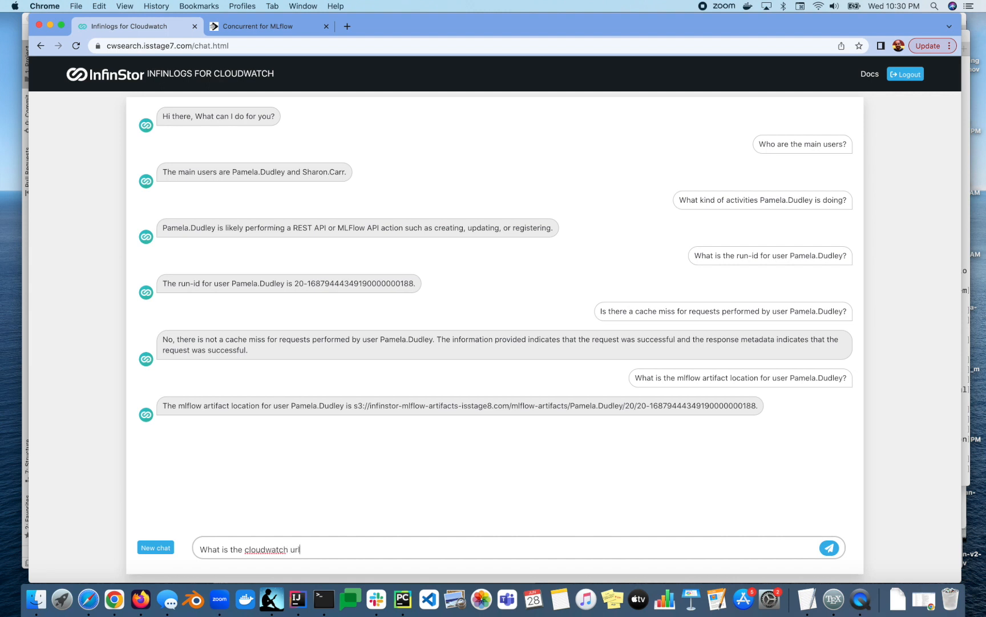
type(" for the logs?")
key("Return")
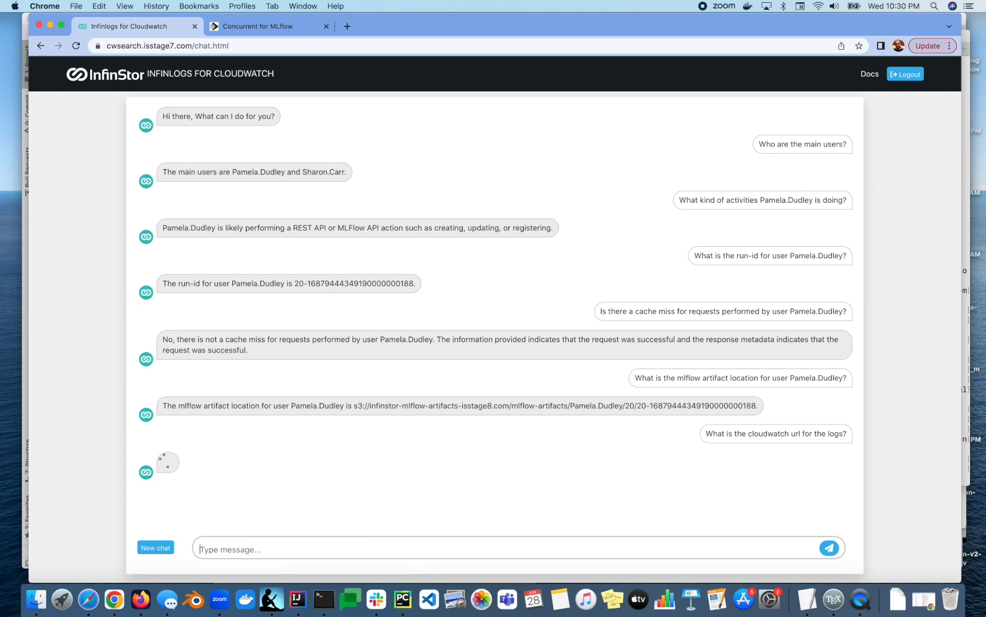